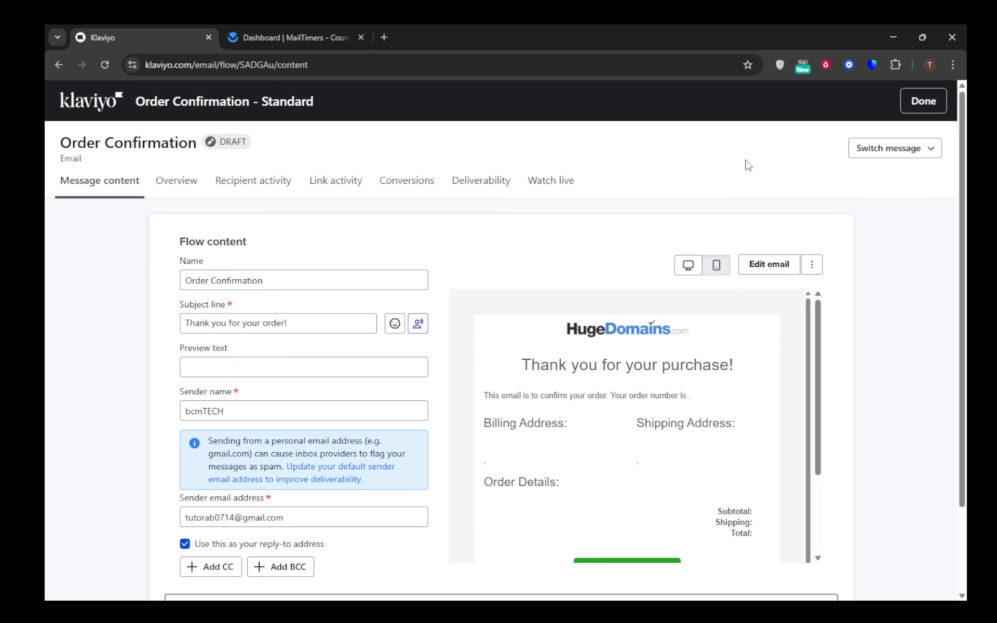
Switch to the MailTimers dashboard and start creating a new countdown timer
left_click(307, 27)
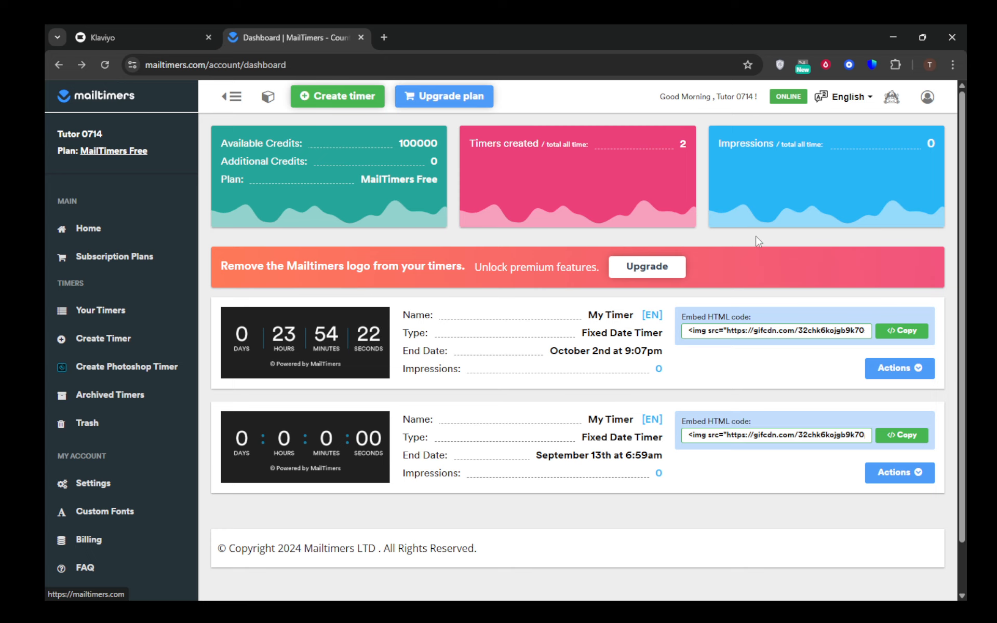
scroll(836, 242, "down", 1)
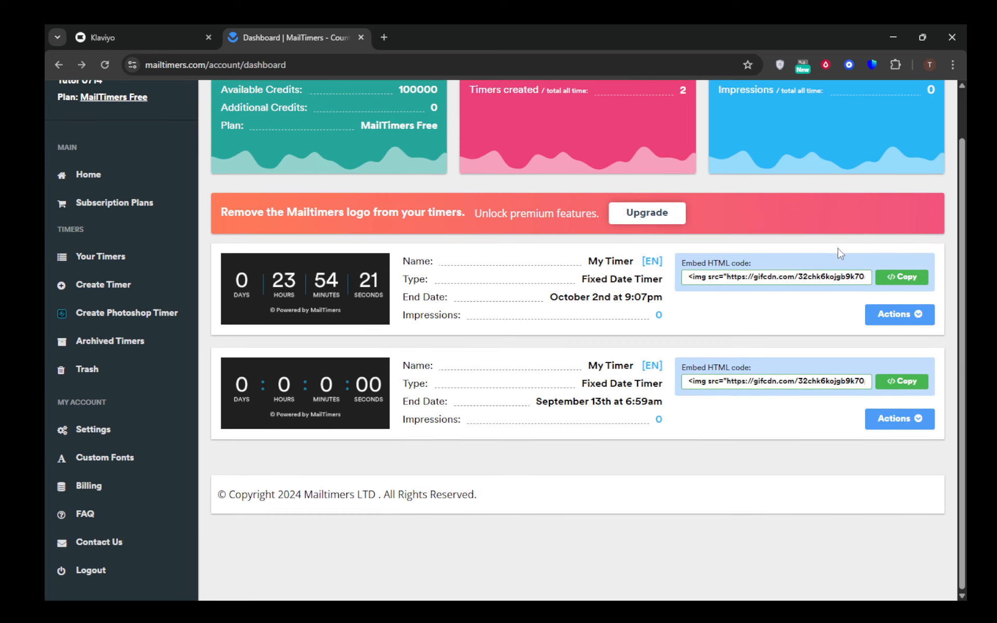
scroll(837, 253, "up", 1)
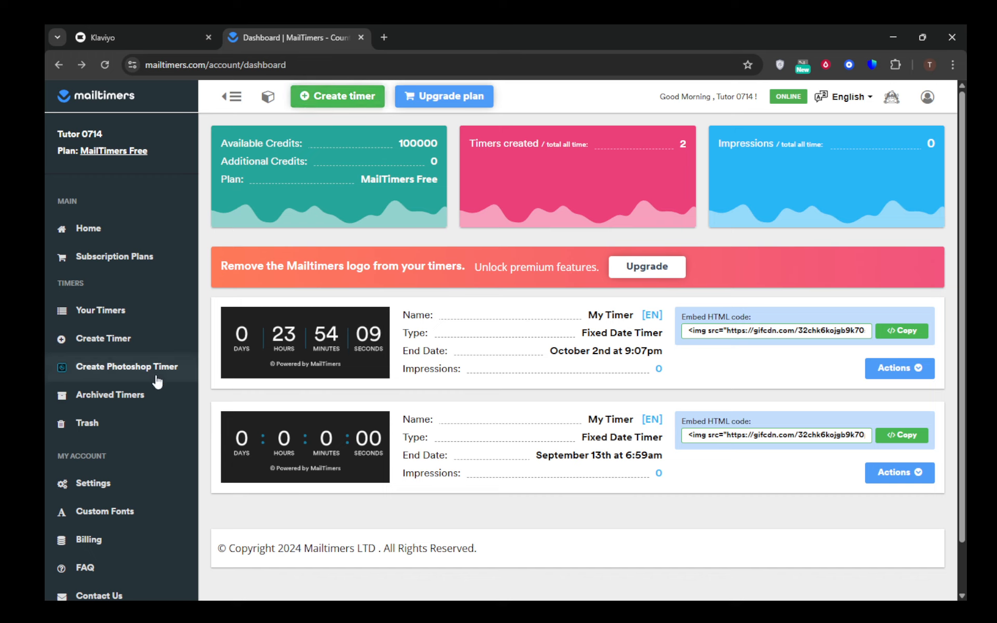
left_click(309, 100)
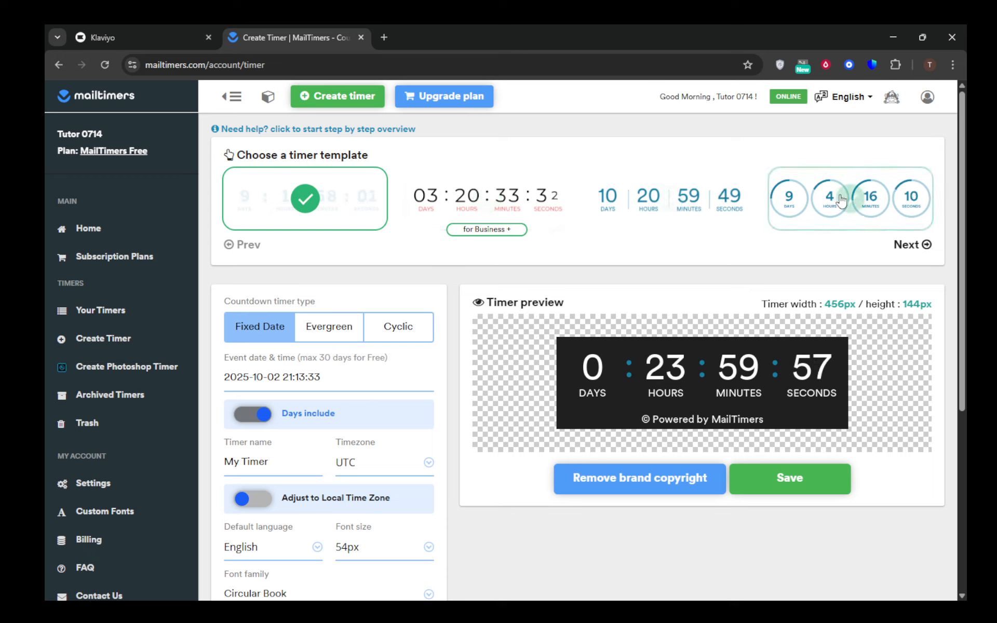
Apply the circular-ring template to the fixed-date countdown timer and save the timer
left_click(792, 201)
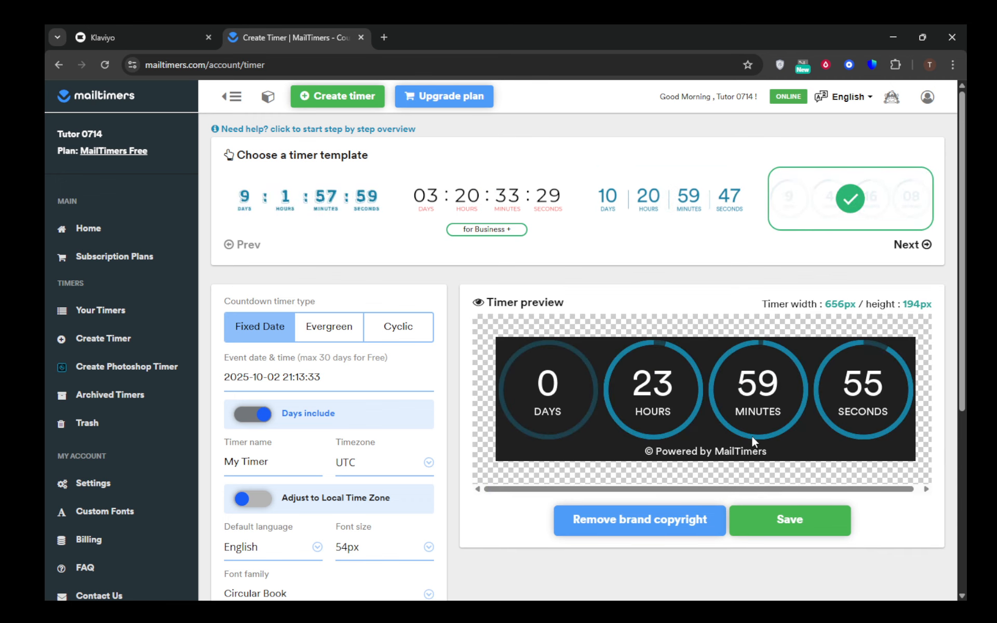
scroll(694, 419, "down", 3)
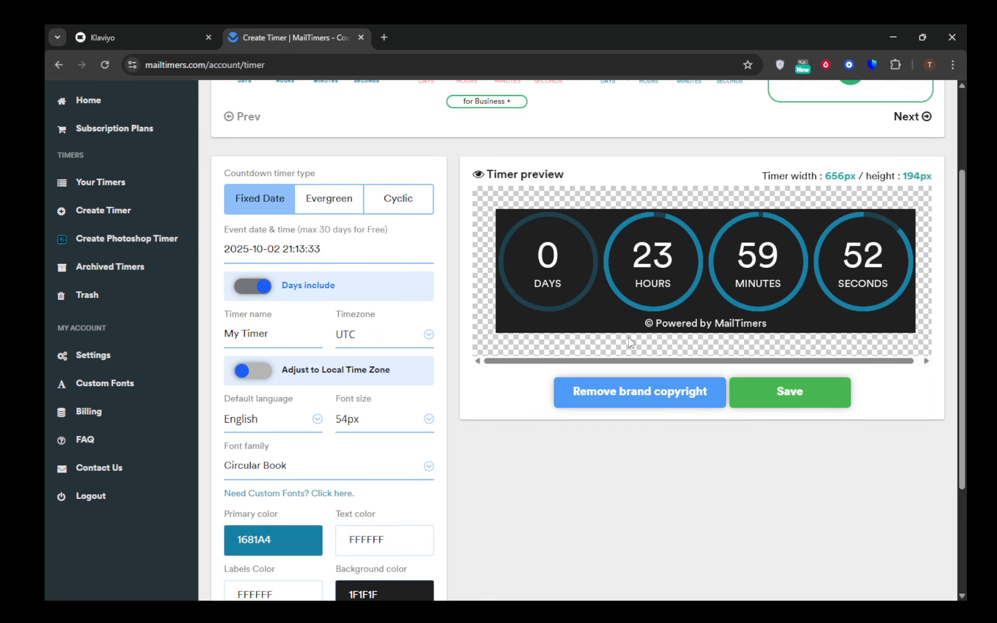
scroll(675, 349, "up", 1)
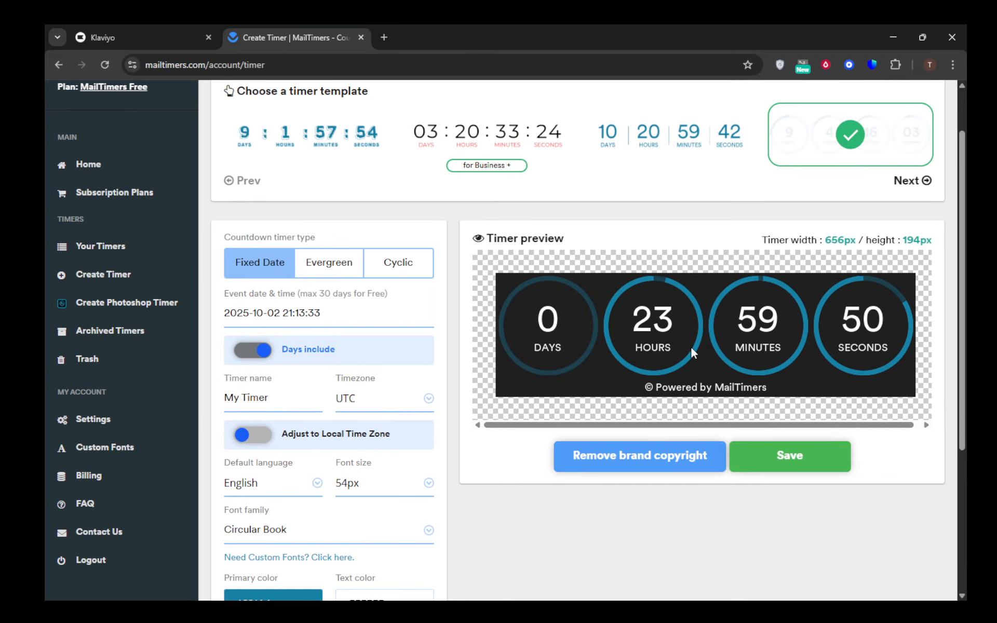
scroll(691, 346, "down", 2)
left_click(784, 338)
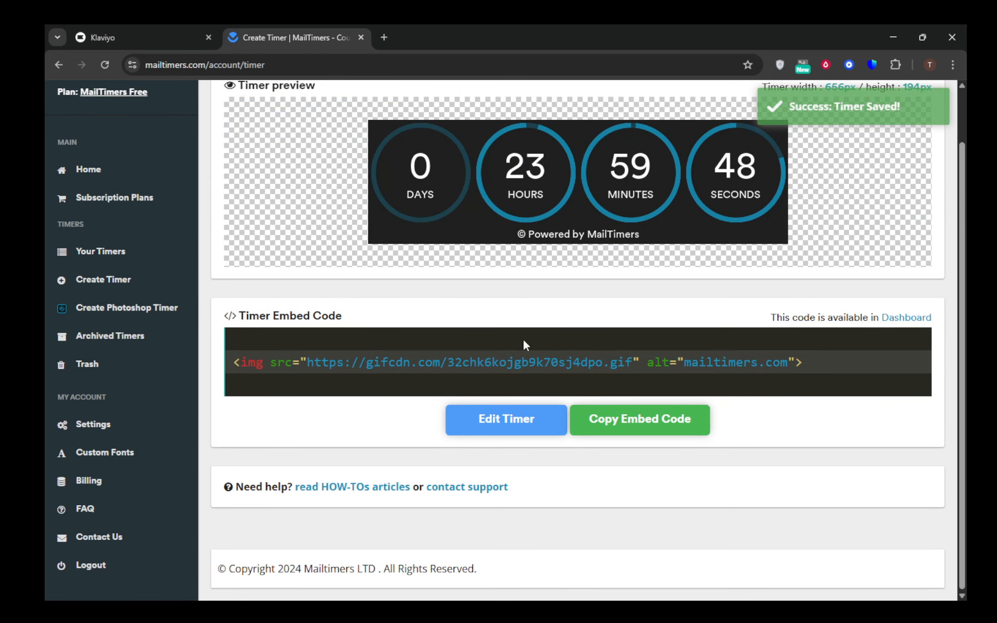
Copy the saved timer's embed code
double_click(665, 427)
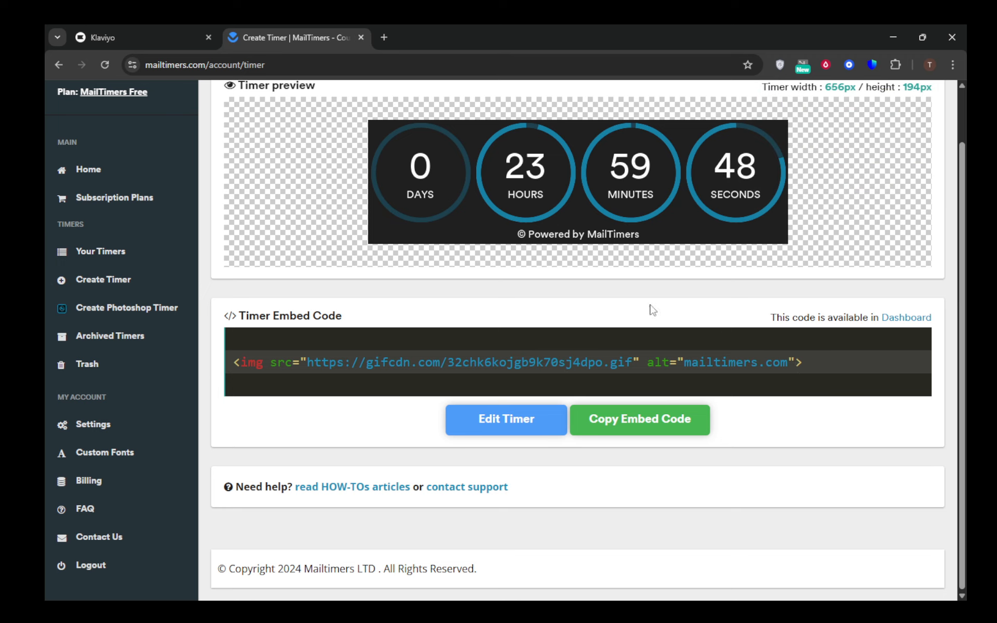
scroll(608, 285, "up", 1)
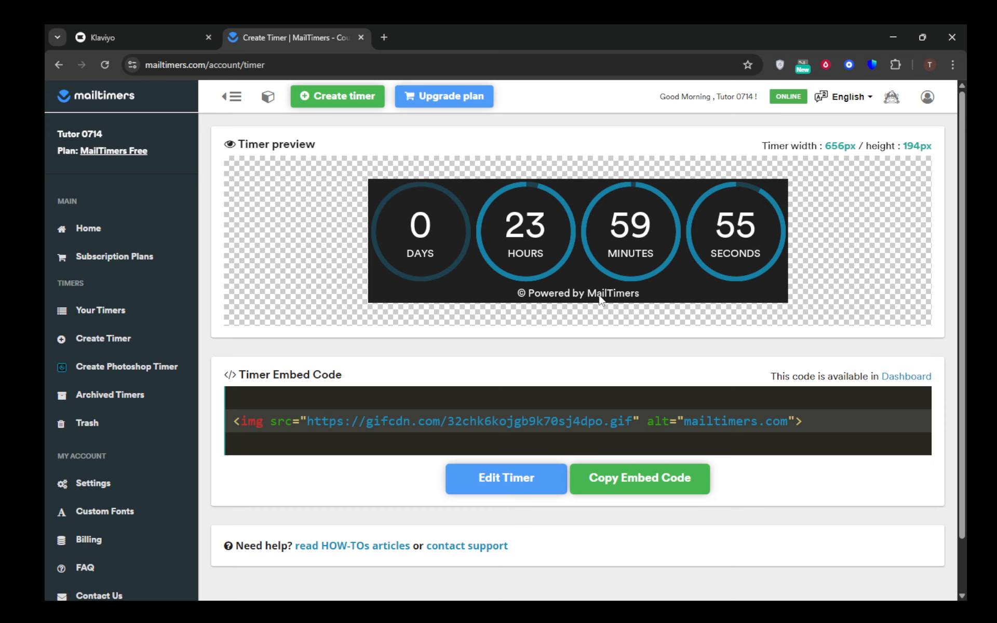
scroll(601, 301, "down", 1)
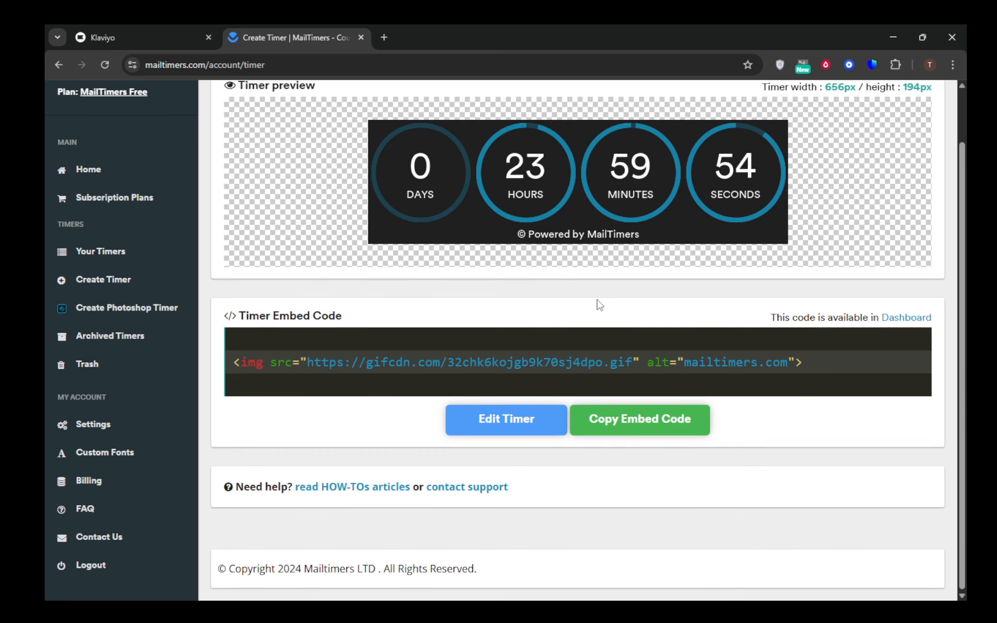
scroll(600, 304, "up", 1)
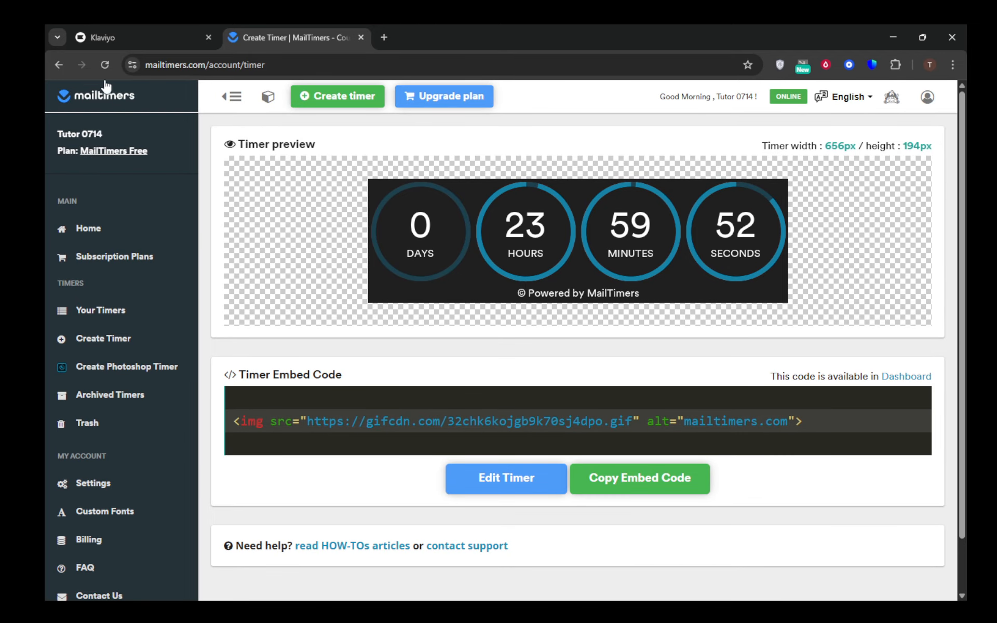
Switch back to Klaviyo and open the Order Confirmation email in the template editor
left_click(104, 32)
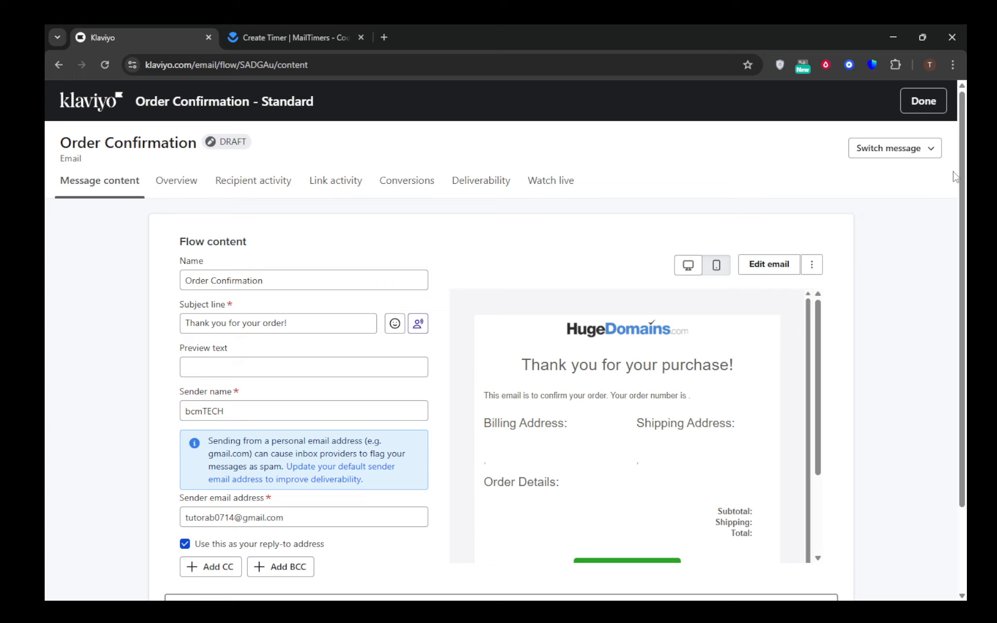
scroll(963, 214, "down", 2)
scroll(963, 215, "down", 2)
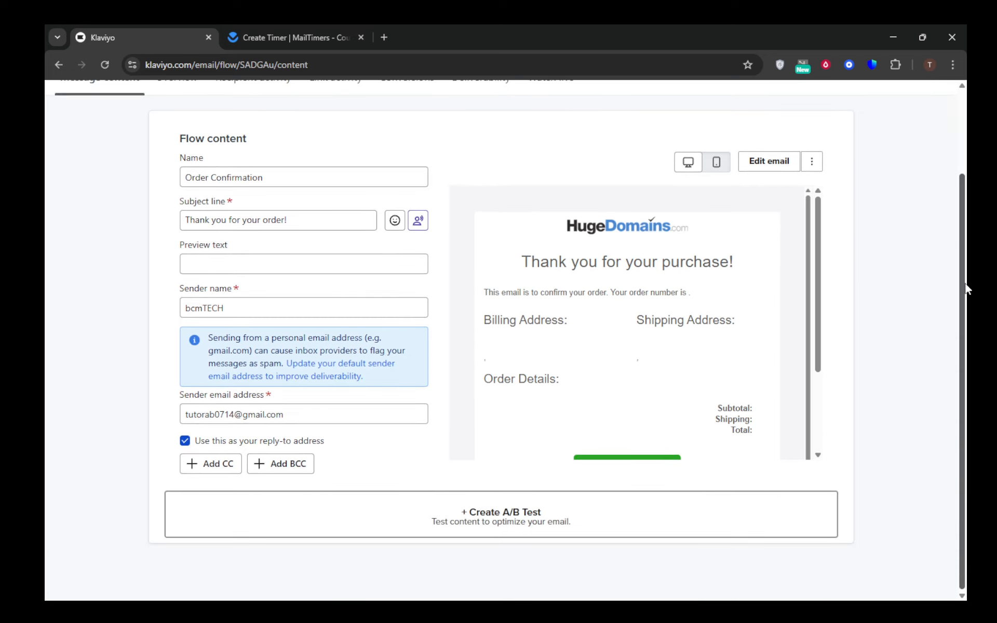
scroll(964, 285, "up", 3)
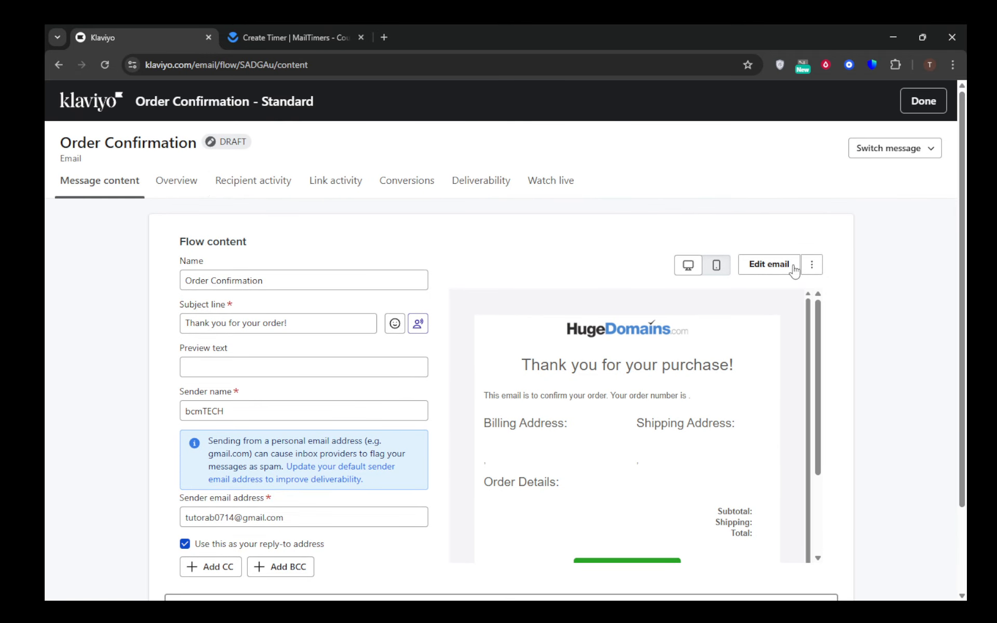
left_click(751, 272)
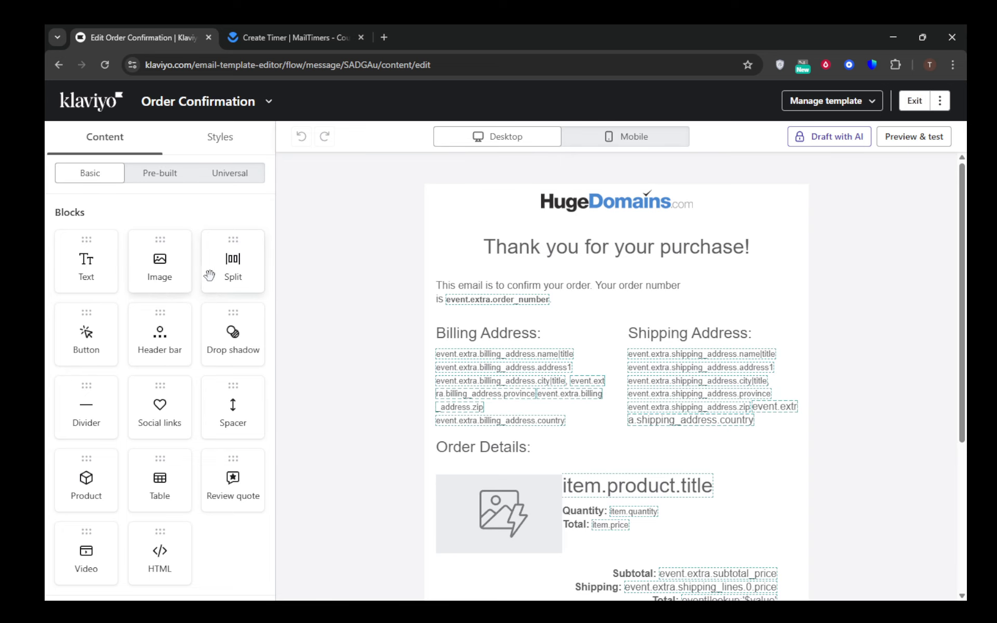
Add an HTML block to the email and position it directly above the Track Your Order! button
scroll(520, 301, "down", 5)
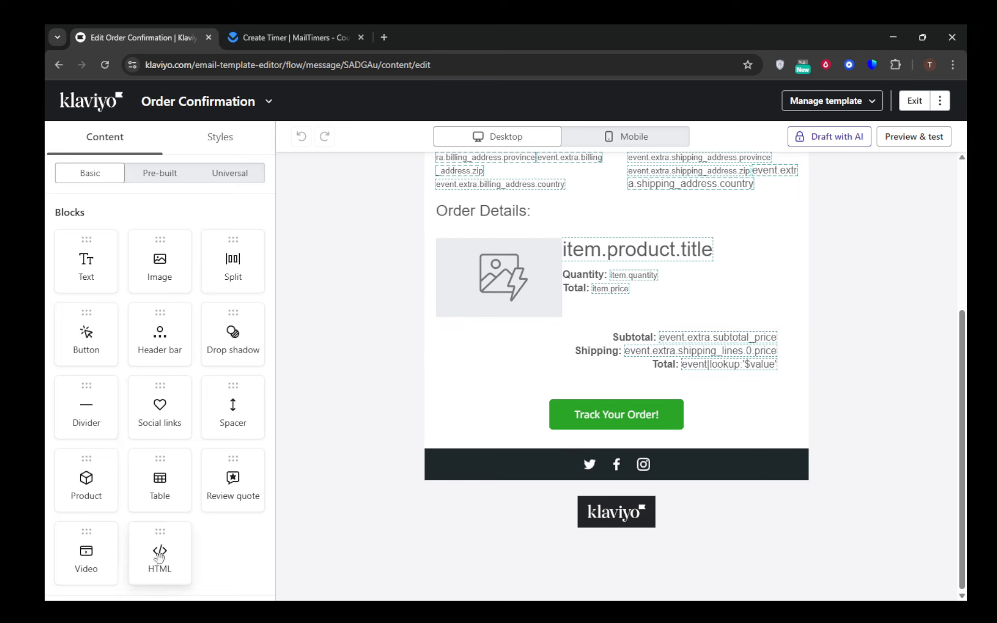
left_click_drag(160, 555, 540, 407)
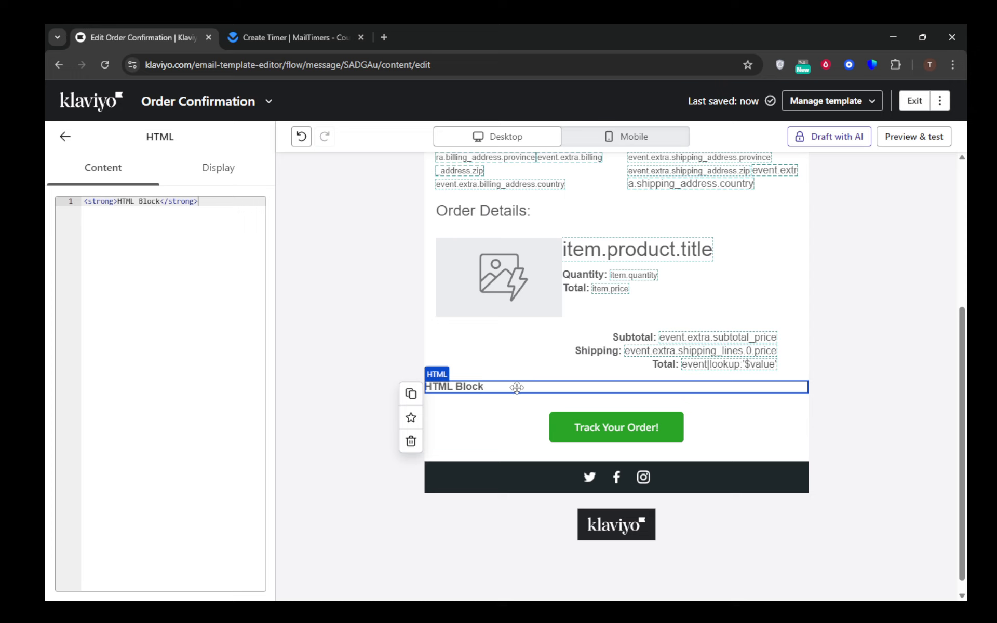
mouse_move(516, 386)
left_mouse_down()
mouse_move(517, 407)
mouse_move(502, 399)
left_mouse_up()
left_click(501, 397)
left_click(507, 384)
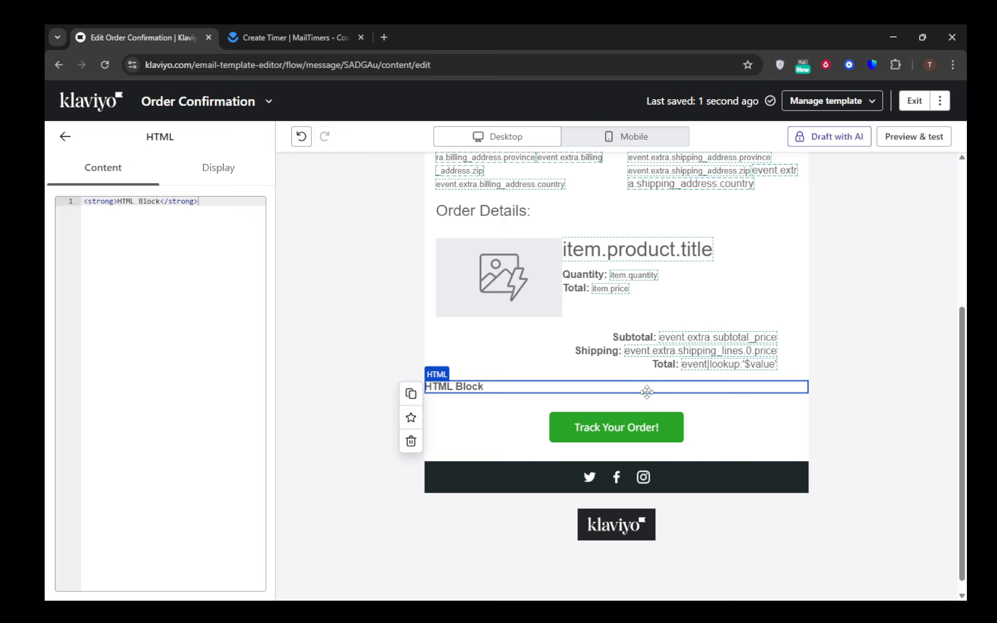
left_click_drag(646, 389, 648, 451)
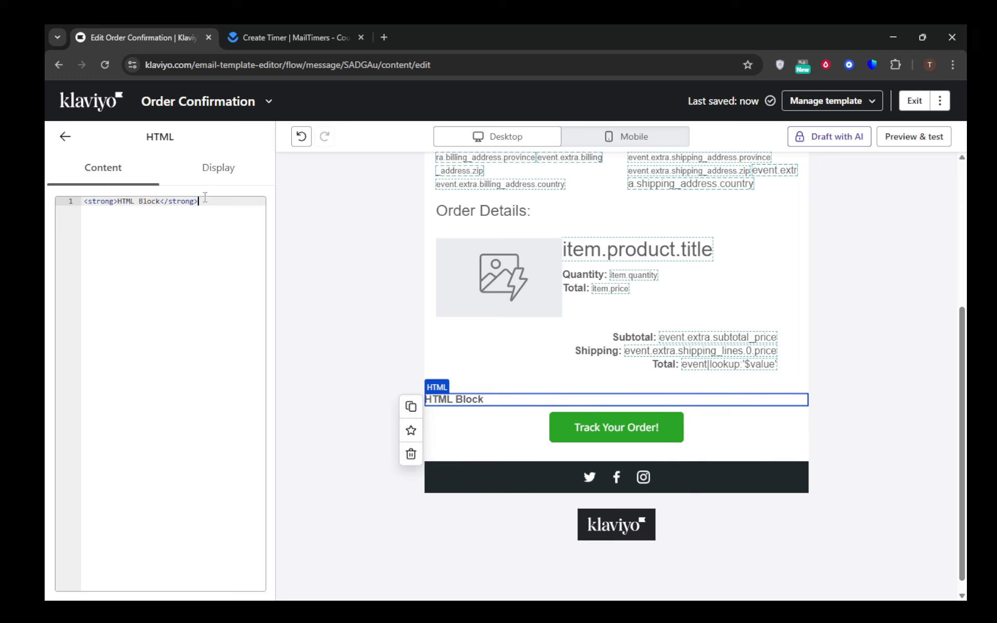
Replace the HTML block's placeholder code with the copied MailTimers embed code
key("ctrl+a")
key("BackSpace")
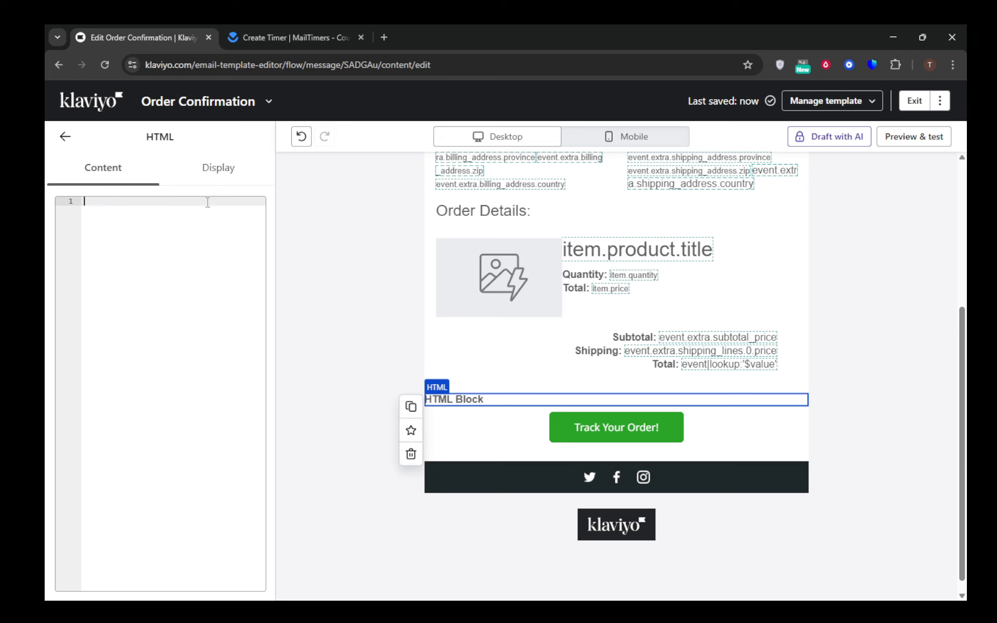
key("ctrl+v")
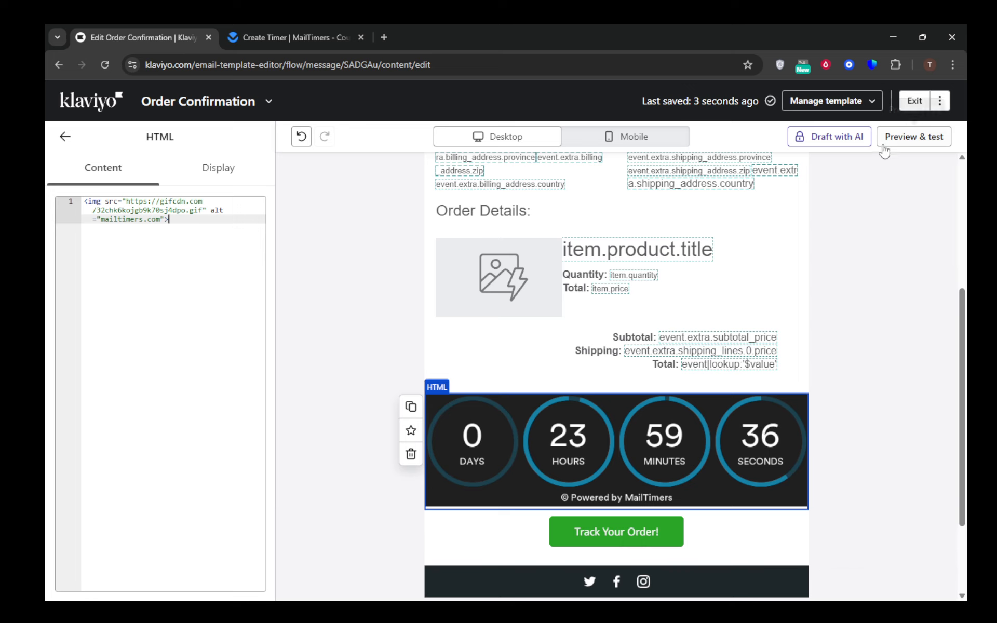
Preview the Order Confirmation email and check how the countdown timer sits in its layout
left_click(903, 140)
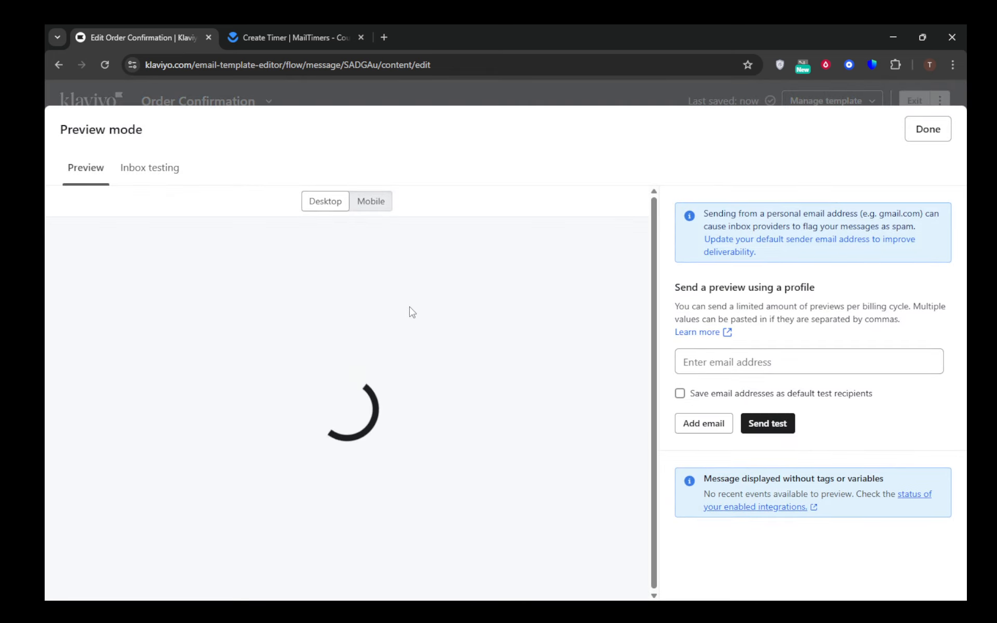
scroll(427, 314, "down", 5)
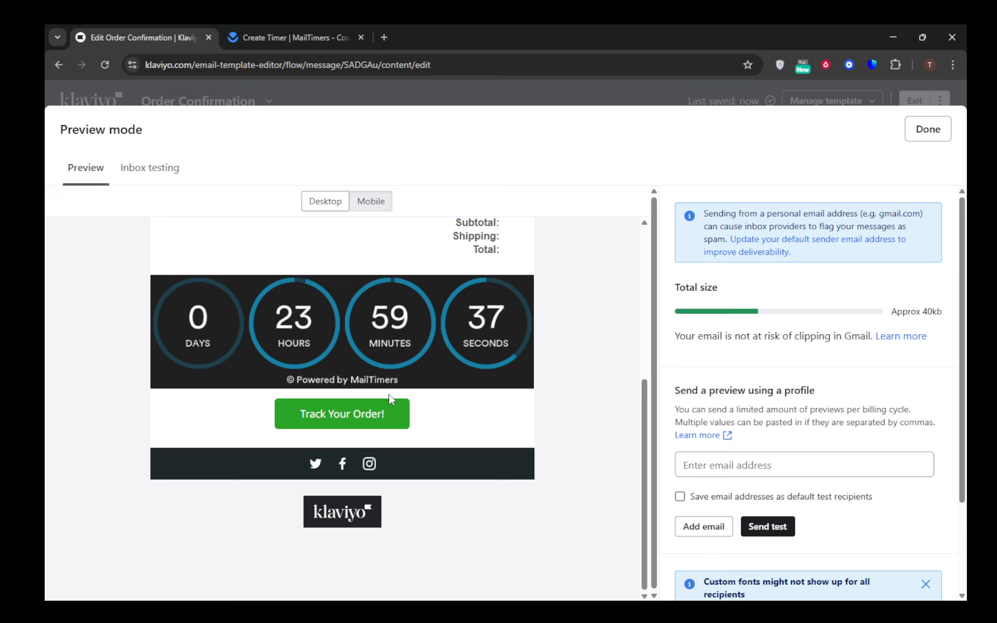
scroll(392, 397, "up", 3)
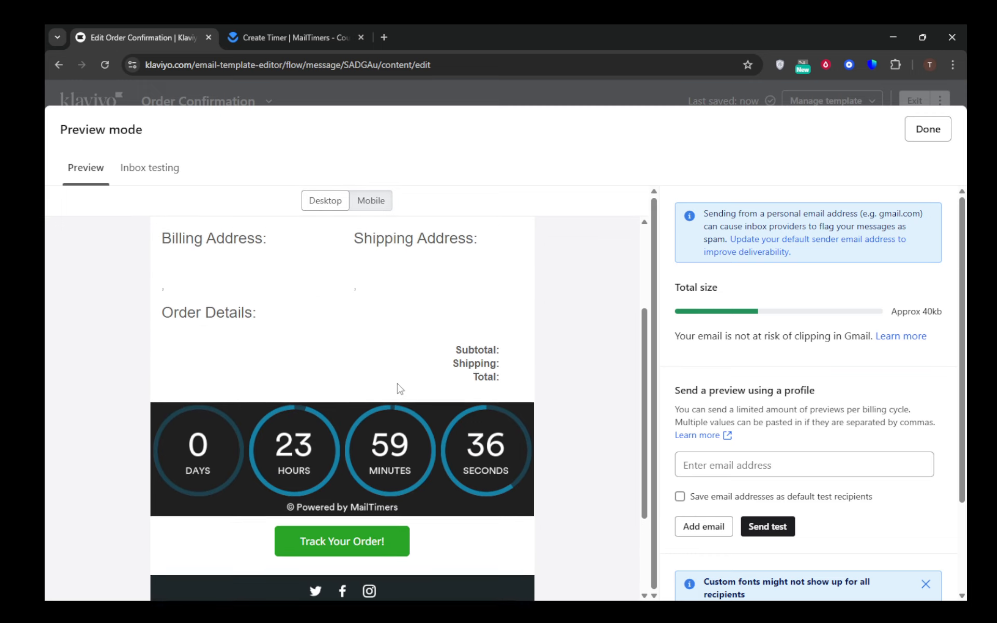
scroll(398, 389, "up", 3)
scroll(396, 357, "up", 1)
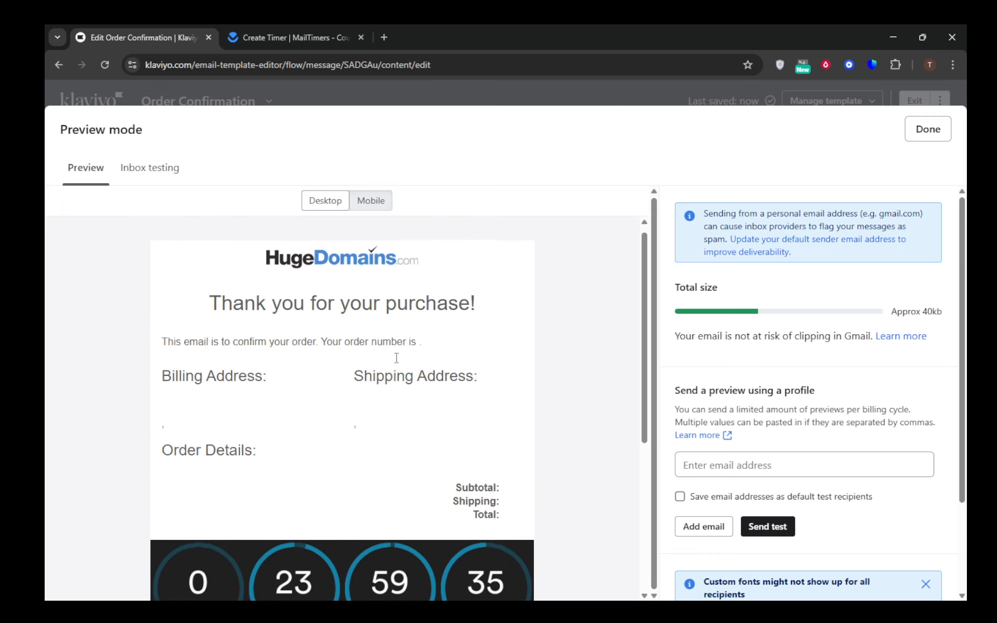